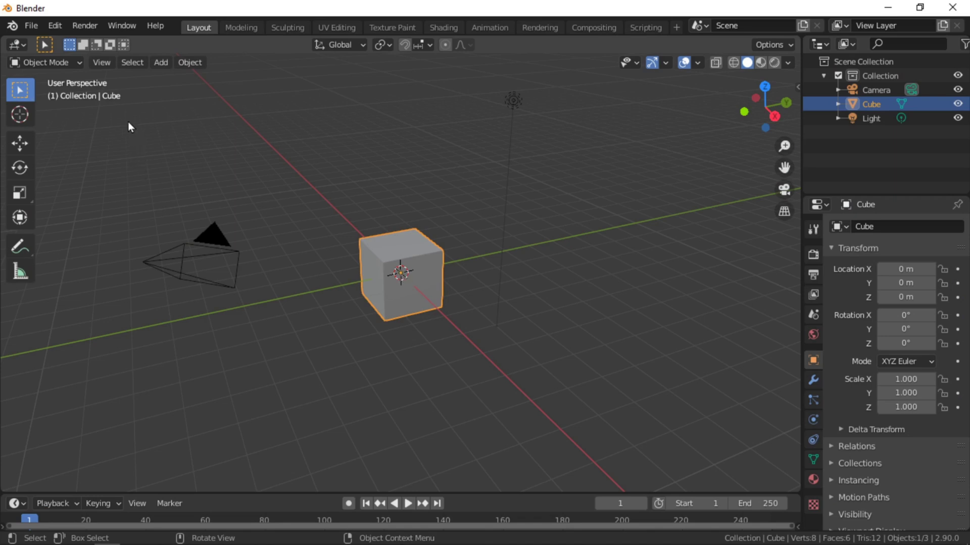
Delete the default cube and add a Suzanne monkey head mesh at the origin
{"action": "left_click", "coordinate": [108, 65]}
{"action": "key", "text": "x"}
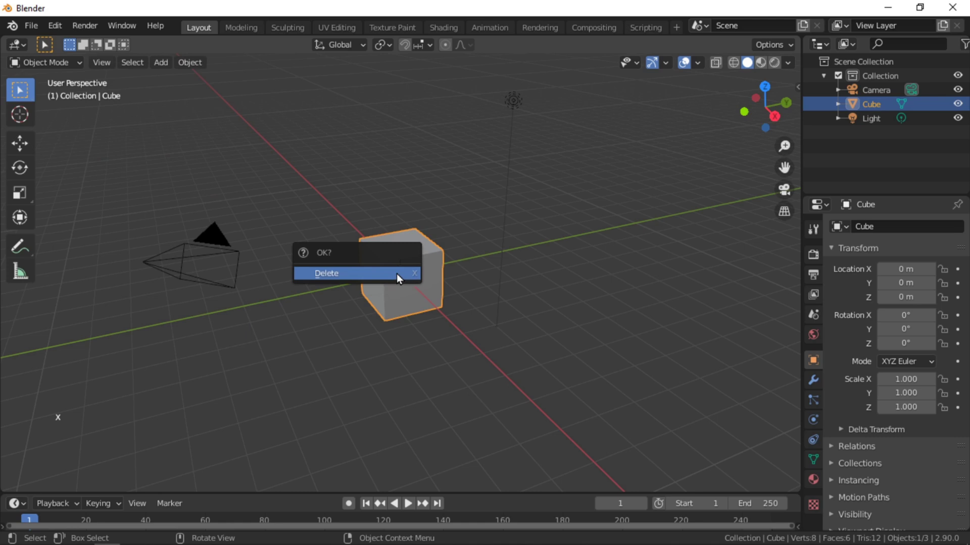
{"action": "left_click", "coordinate": [396, 274]}
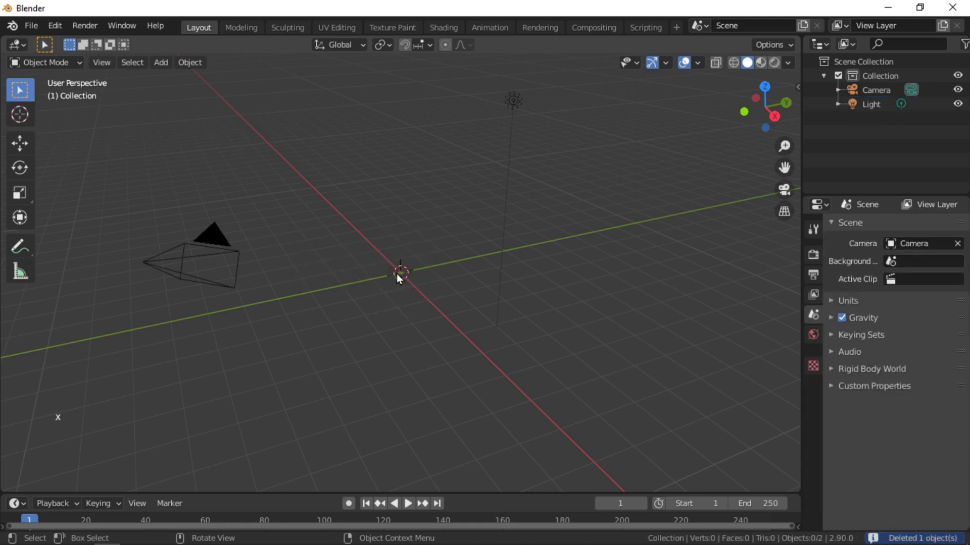
{"action": "left_click", "coordinate": [156, 64]}
{"action": "mouse_move", "coordinate": [182, 79]}
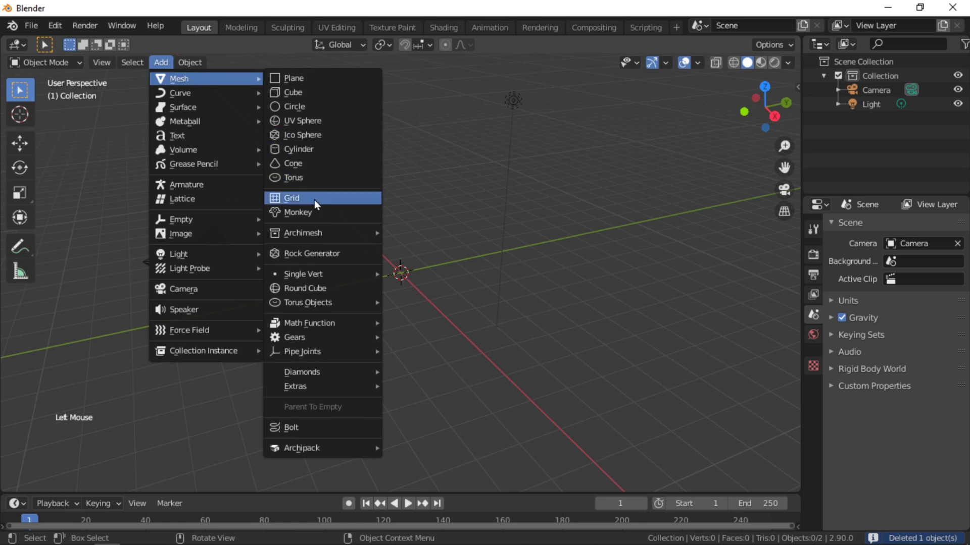
{"action": "left_click", "coordinate": [313, 213]}
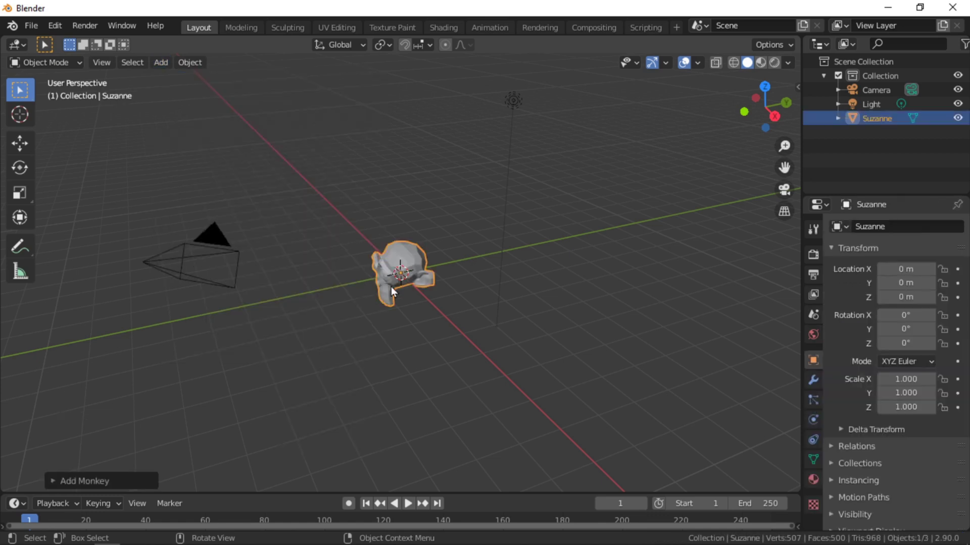
{"action": "left_click", "coordinate": [683, 65]}
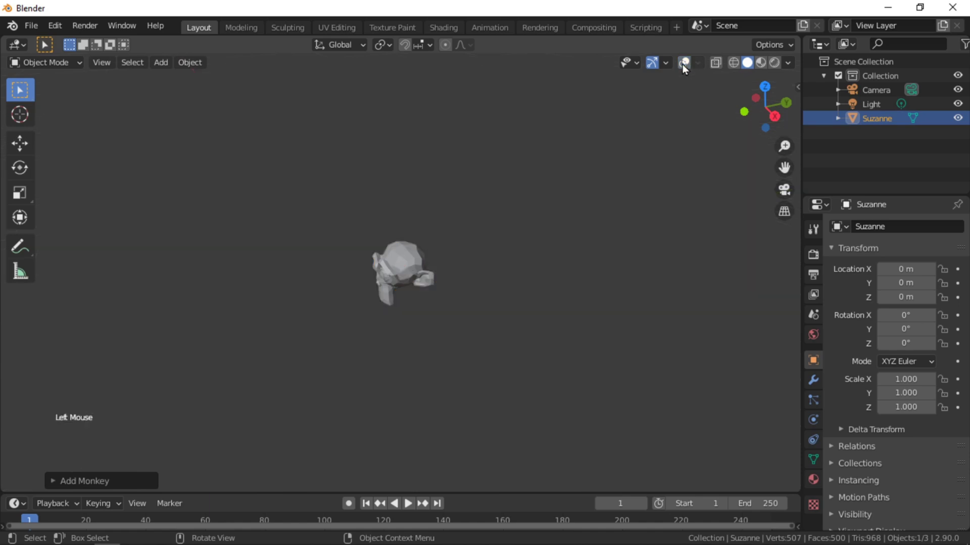
{"action": "left_click", "coordinate": [682, 65]}
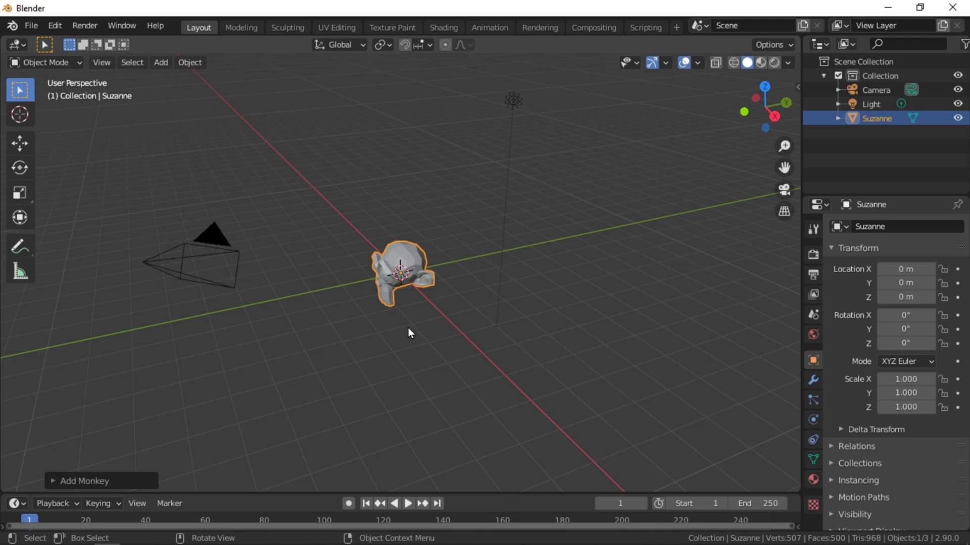
Enter Edit Mode in face select and select a single face on top of Suzanne's head
{"action": "key", "text": "Tab"}
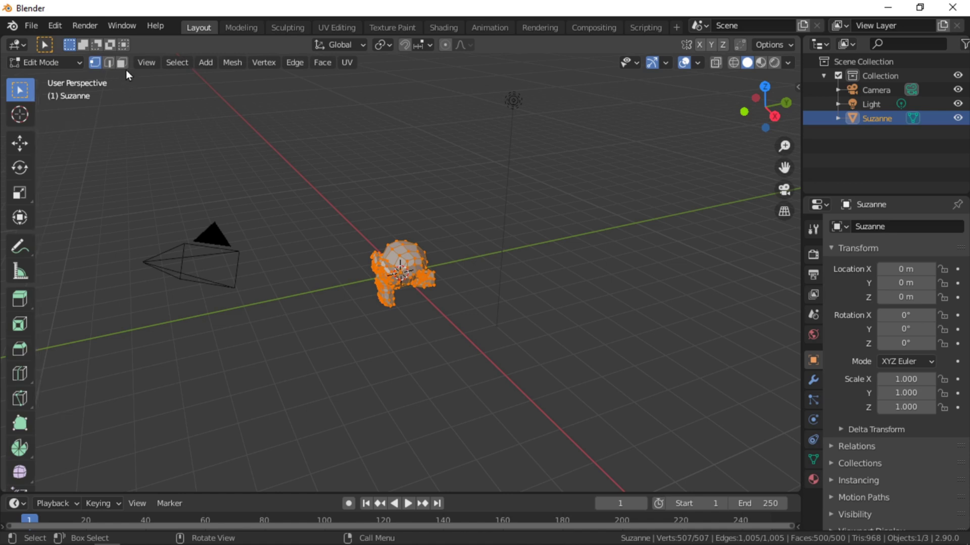
{"action": "left_click", "coordinate": [122, 63]}
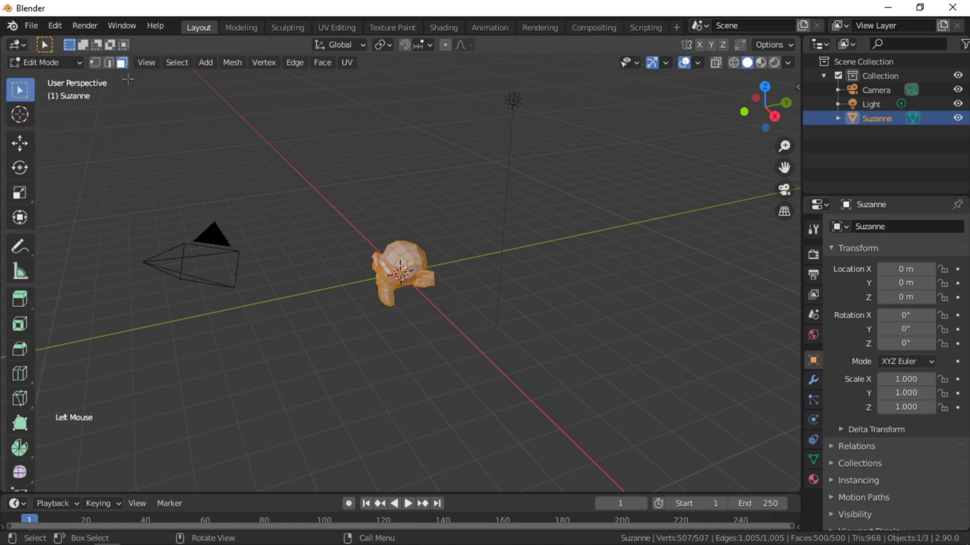
{"action": "left_click", "coordinate": [387, 260]}
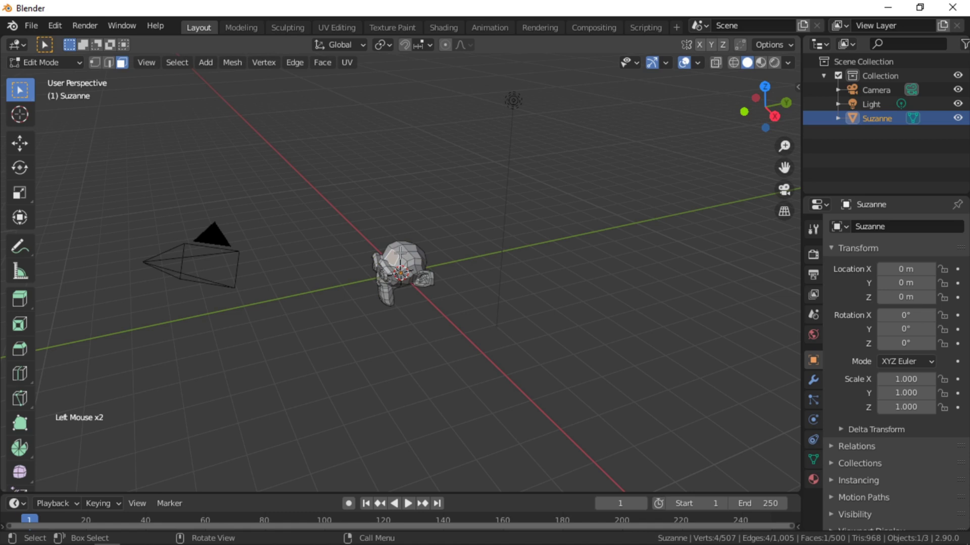
{"action": "left_click", "coordinate": [399, 252]}
{"action": "scroll", "coordinate": [408, 284], "scroll_direction": "up", "scroll_amount": 1}
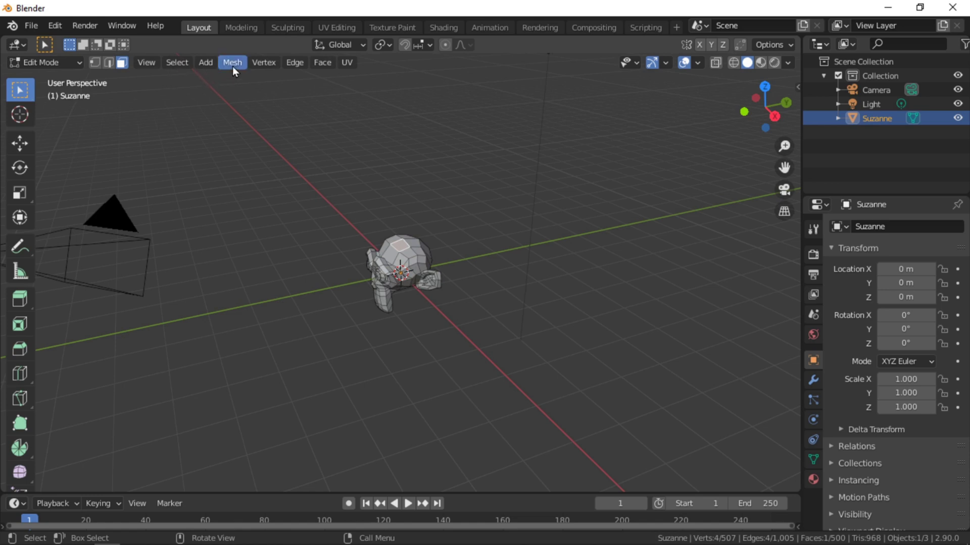
{"action": "left_click", "coordinate": [143, 65]}
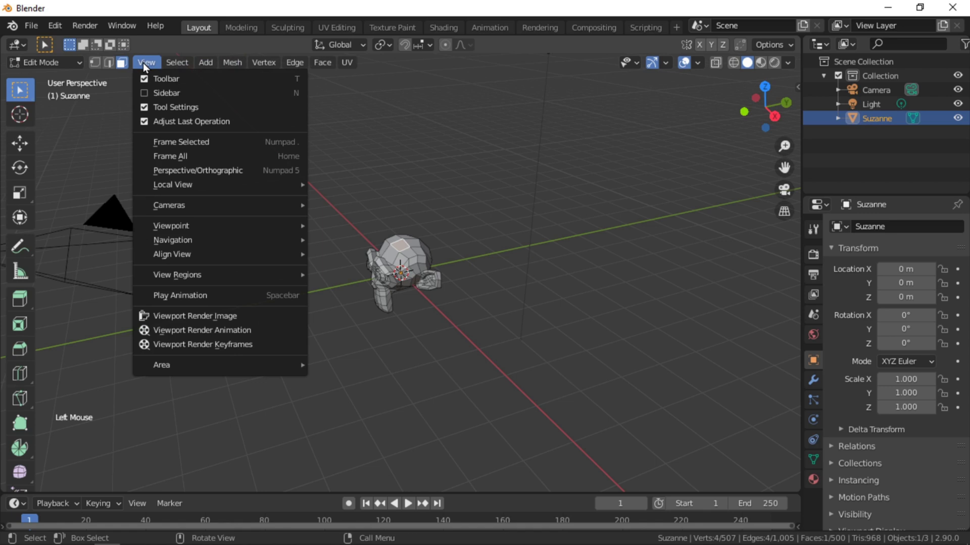
Render a Viewport Render Image snapshot, glance at the Image menu, then close the render window
{"action": "left_click", "coordinate": [194, 318]}
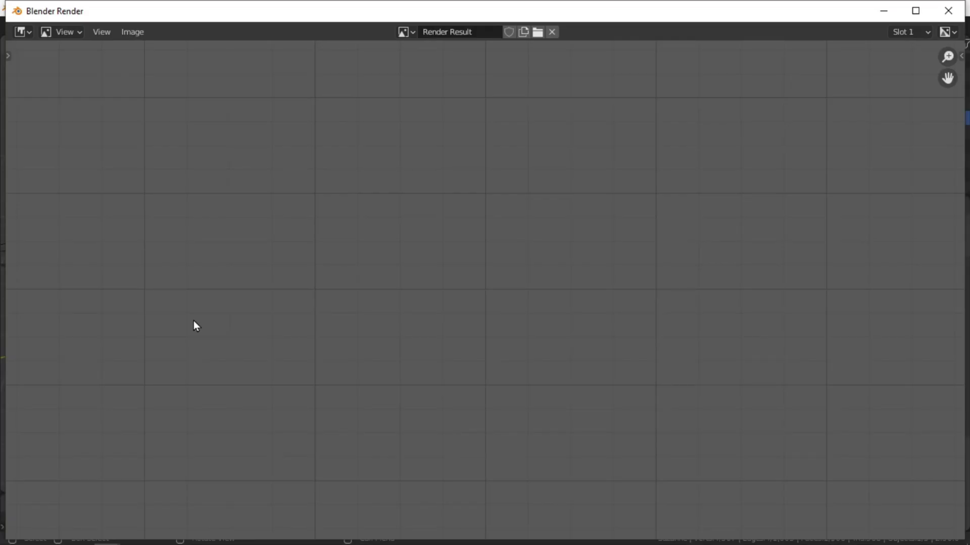
{"action": "scroll", "coordinate": [306, 334], "scroll_direction": "down", "scroll_amount": 1}
{"action": "scroll", "coordinate": [306, 334], "scroll_direction": "down", "scroll_amount": 1}
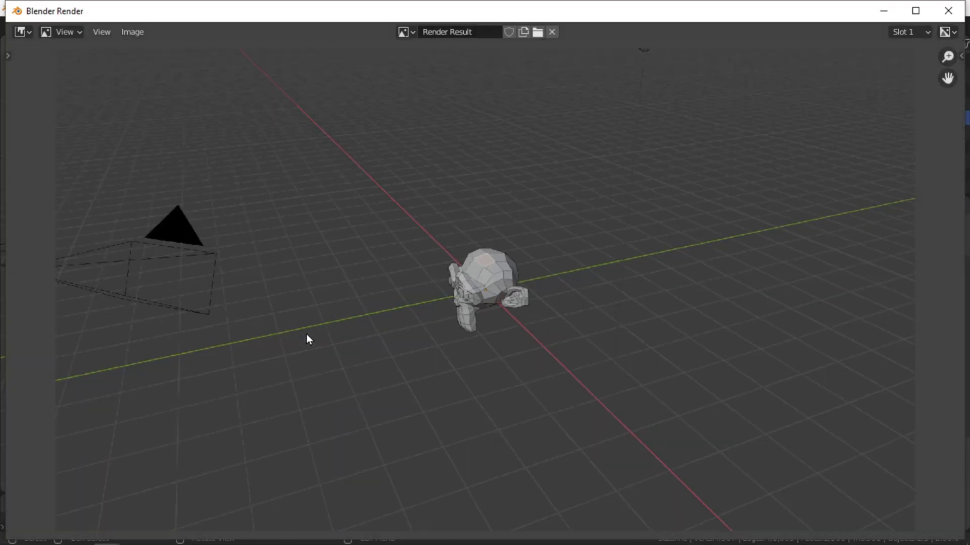
{"action": "scroll", "coordinate": [306, 334], "scroll_direction": "down", "scroll_amount": 2}
{"action": "scroll", "coordinate": [306, 335], "scroll_direction": "up", "scroll_amount": 1}
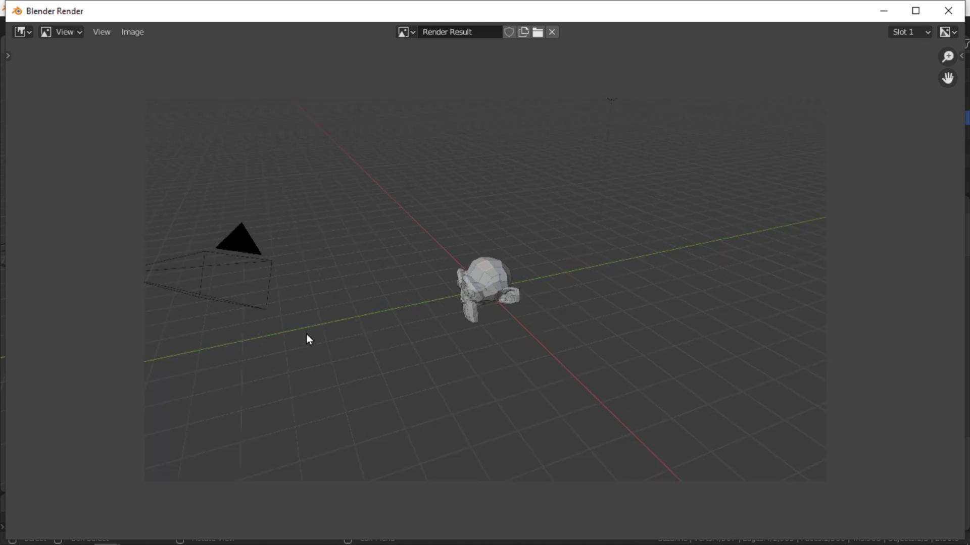
{"action": "scroll", "coordinate": [306, 334], "scroll_direction": "up", "scroll_amount": 1}
{"action": "left_click", "coordinate": [126, 34]}
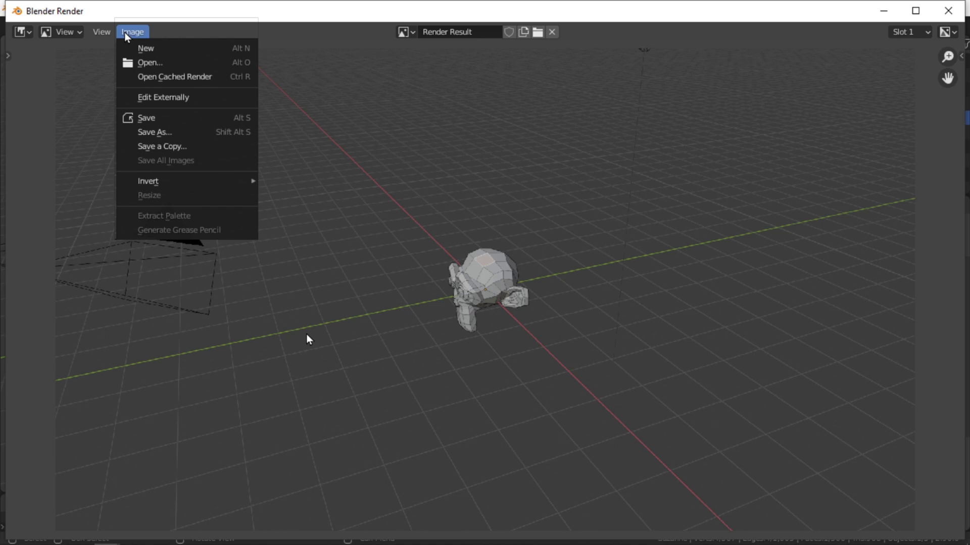
{"action": "key", "text": "Escape"}
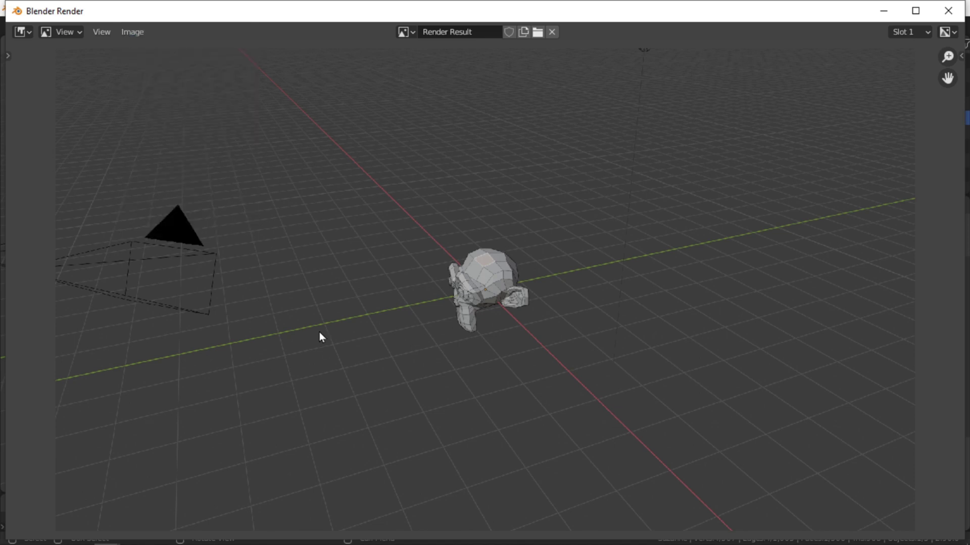
{"action": "left_click", "coordinate": [948, 10]}
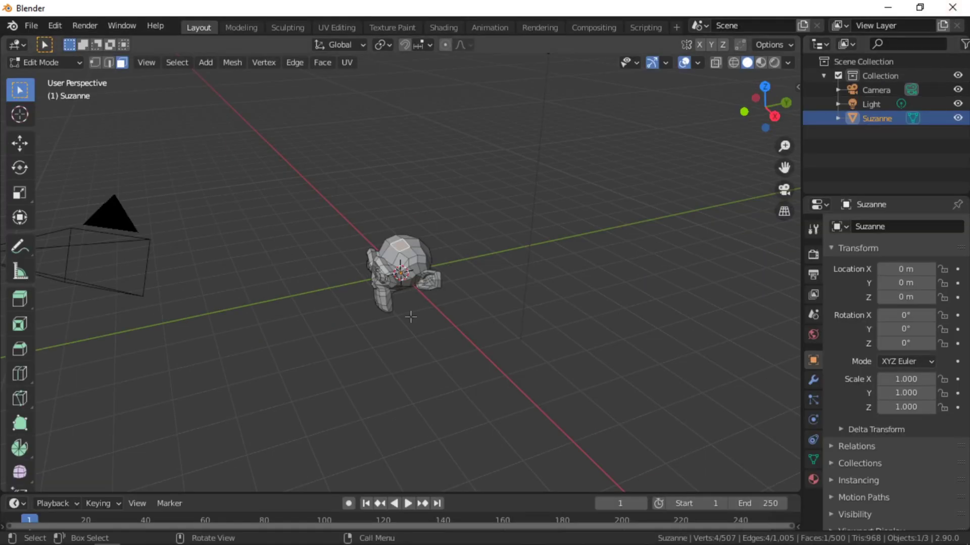
Back in Object Mode, insert a Location & Rotation keyframe at frame 1 and scrub toward frame 120
{"action": "key", "text": "Tab"}
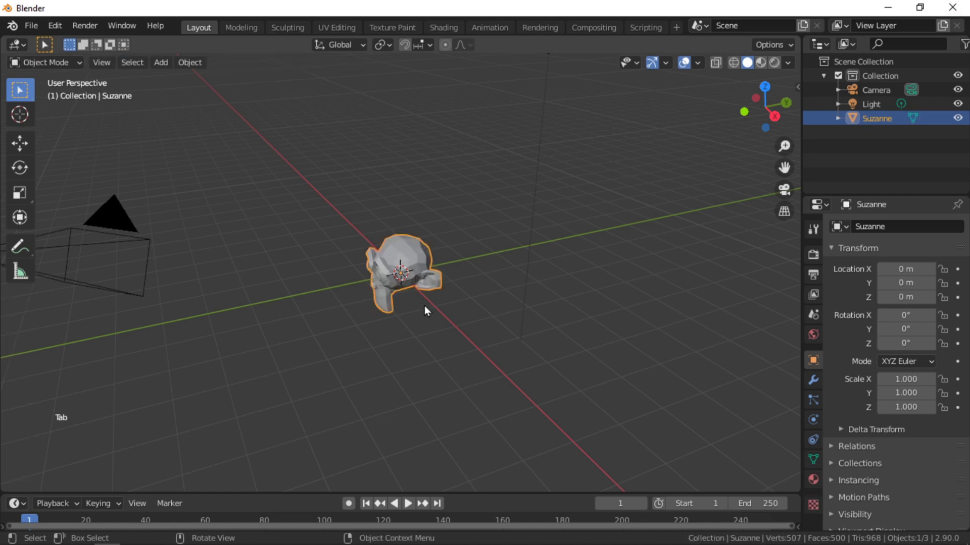
{"action": "left_click_drag", "start_coordinate": [507, 494], "coordinate": [511, 429]}
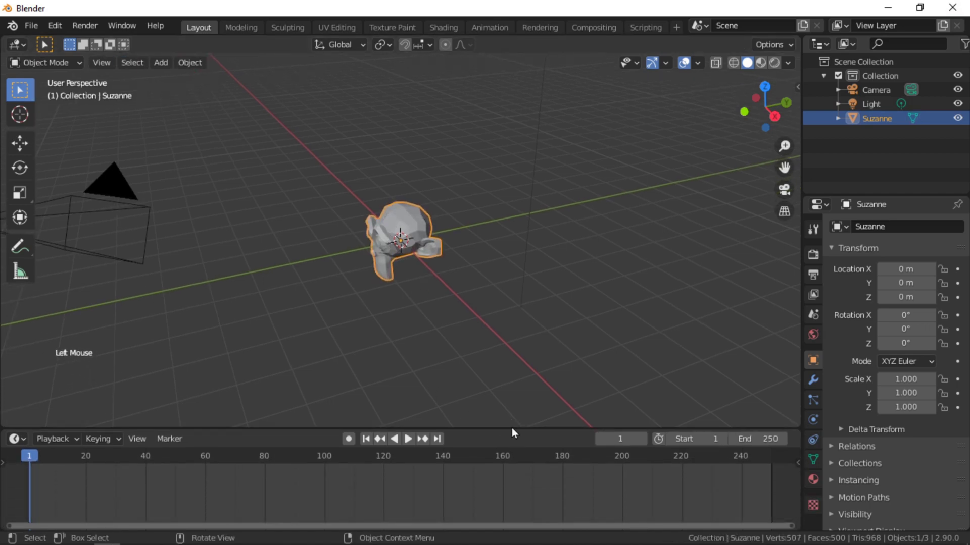
{"action": "key", "text": "i"}
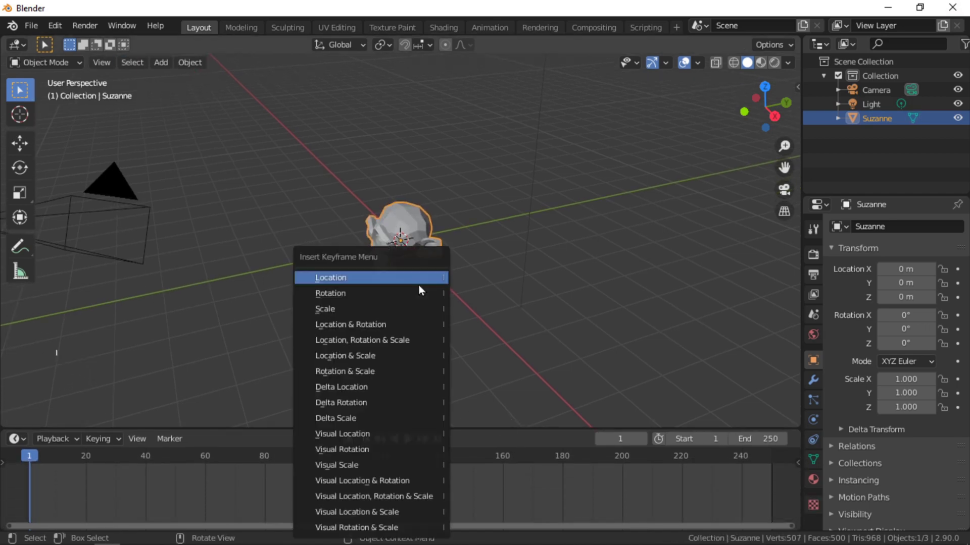
{"action": "left_click", "coordinate": [425, 325]}
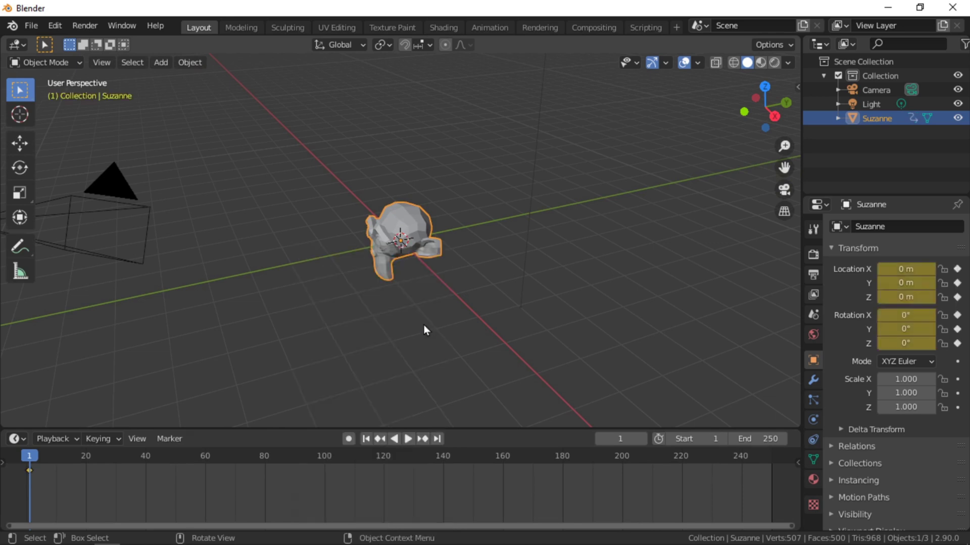
{"action": "left_click_drag", "start_coordinate": [23, 482], "coordinate": [385, 490]}
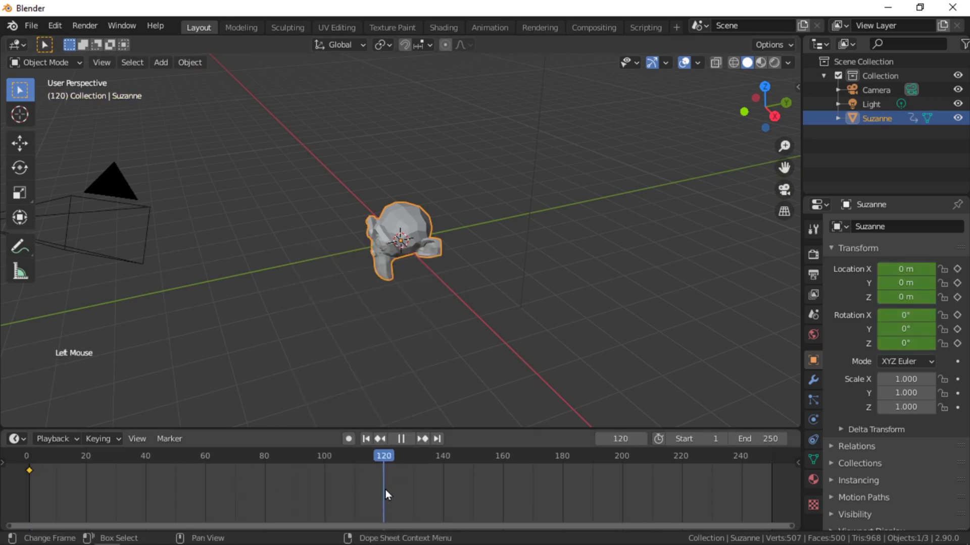
At frame 120, move Suzanne right of the origin and rotate it 90° about Z
{"action": "left_click", "coordinate": [401, 439]}
{"action": "key", "text": "g"}
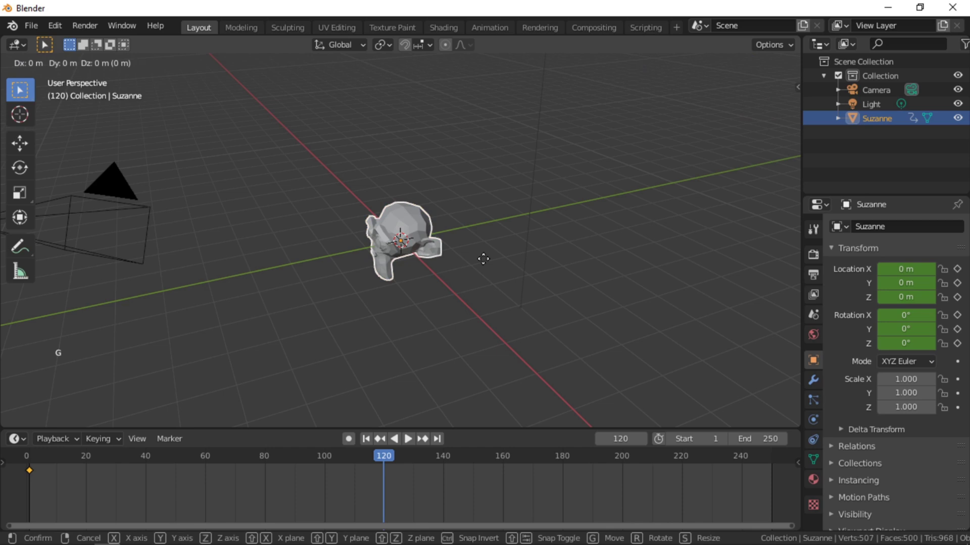
{"action": "left_click", "coordinate": [661, 292]}
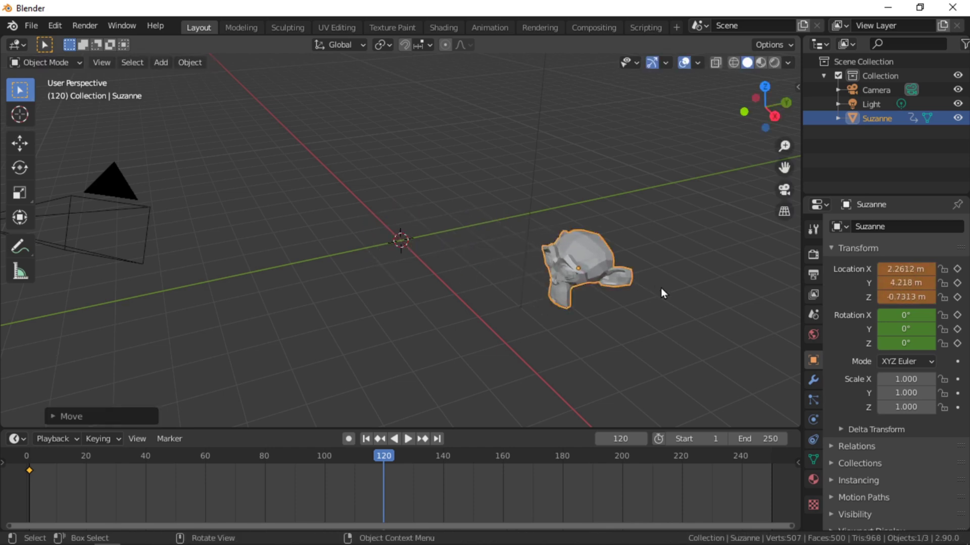
{"action": "key", "text": "r"}
{"action": "key", "text": "z"}
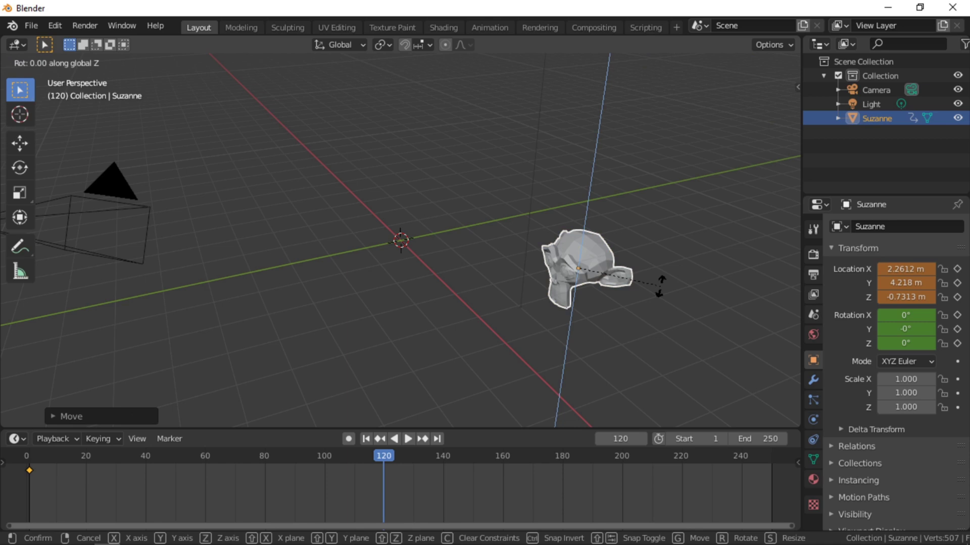
{"action": "type", "text": "9"}
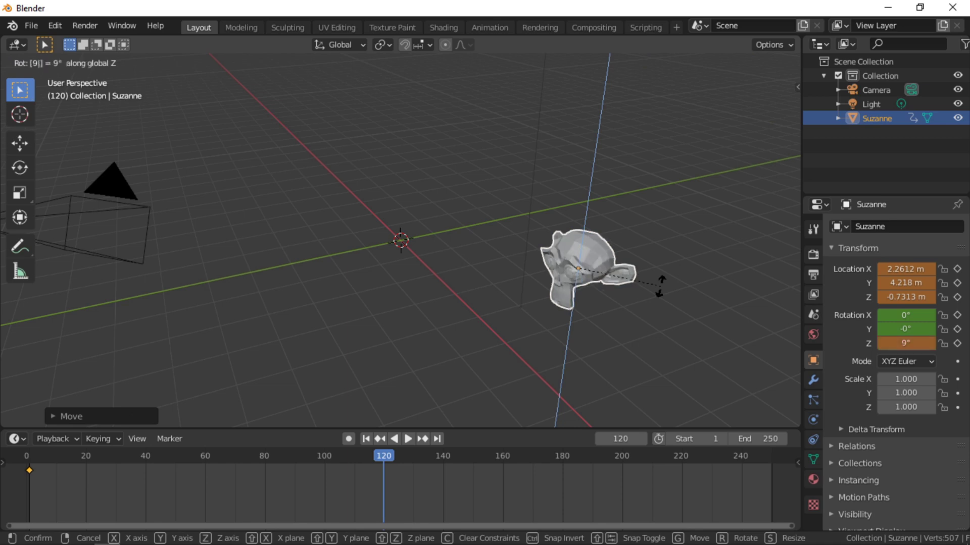
{"action": "type", "text": "0"}
{"action": "key", "text": "Return"}
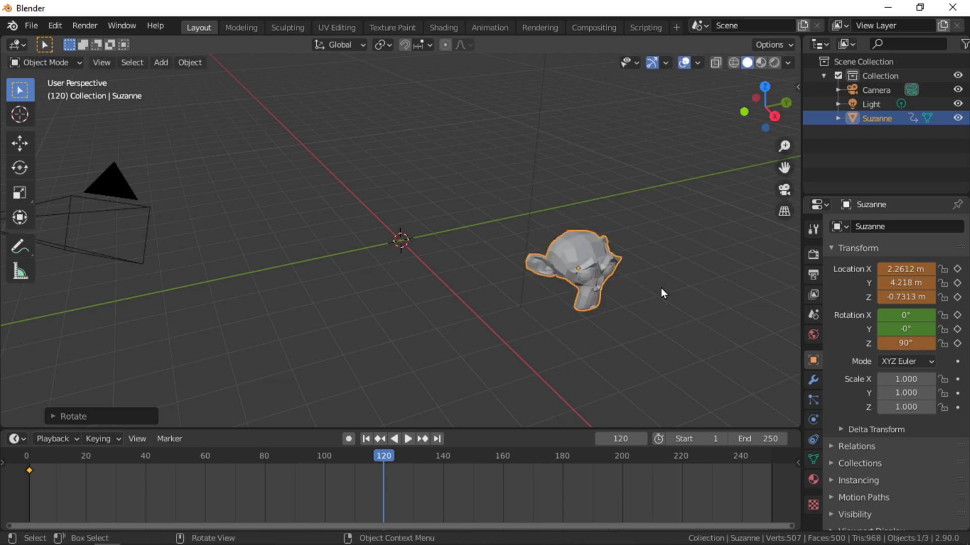
Insert a Location & Rotation keyframe at frame 120 and go to frame 250
{"action": "key", "text": "i"}
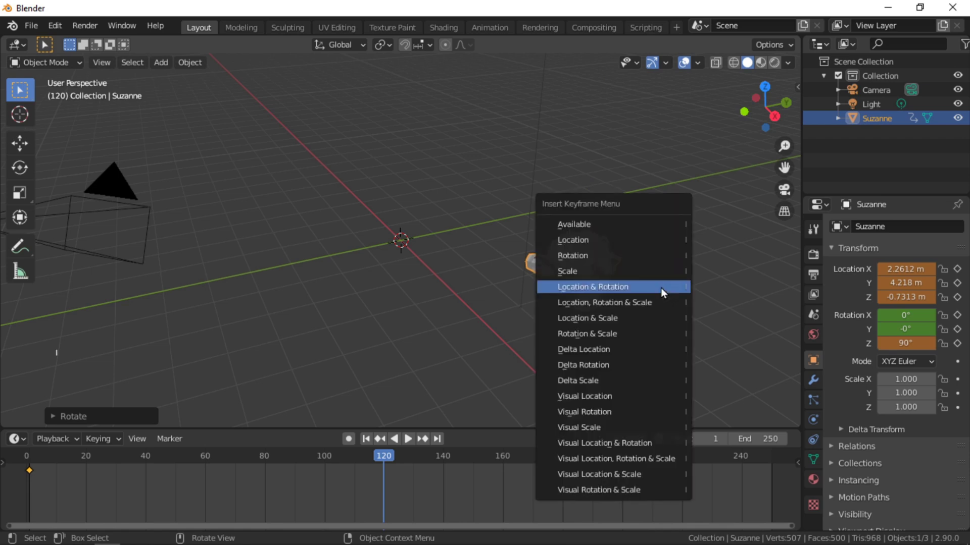
{"action": "left_click", "coordinate": [660, 288]}
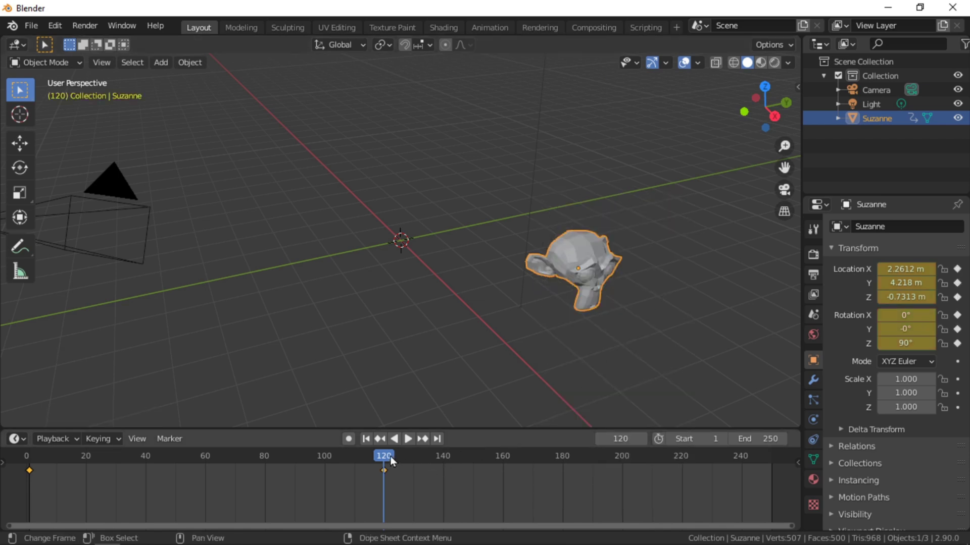
{"action": "left_click_drag", "start_coordinate": [390, 457], "coordinate": [771, 472]}
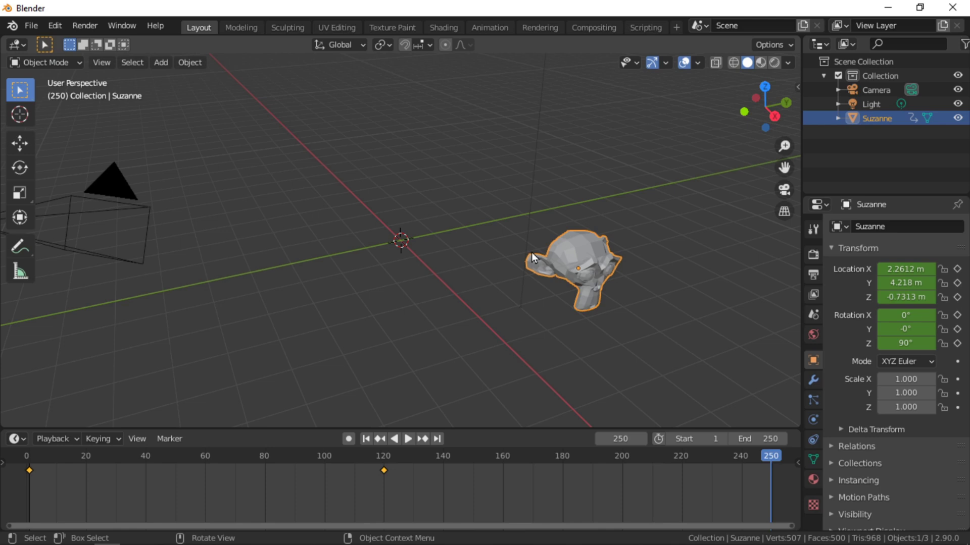
Move Suzanne up-left to X −6.9227 m and tilt it 60° about the X axis
{"action": "key", "text": "g"}
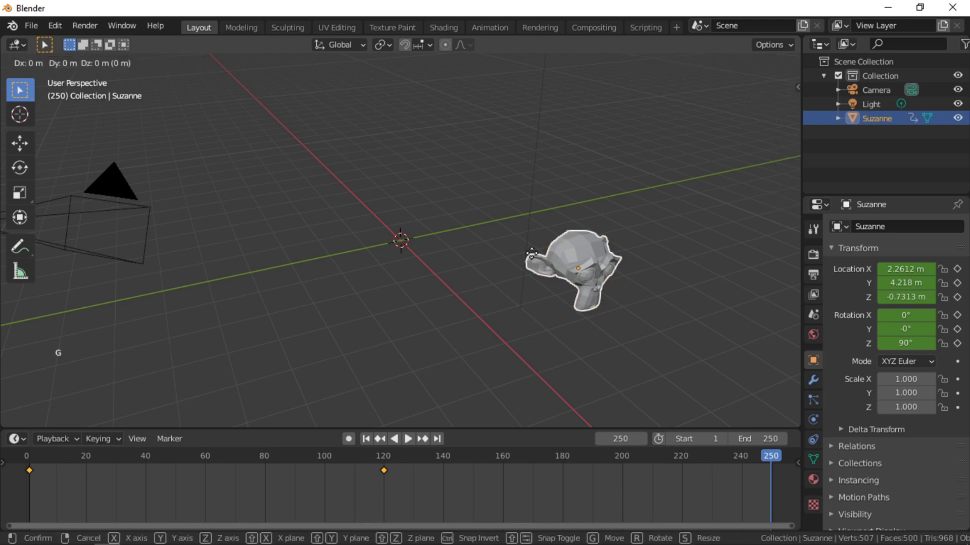
{"action": "left_click", "coordinate": [416, 102]}
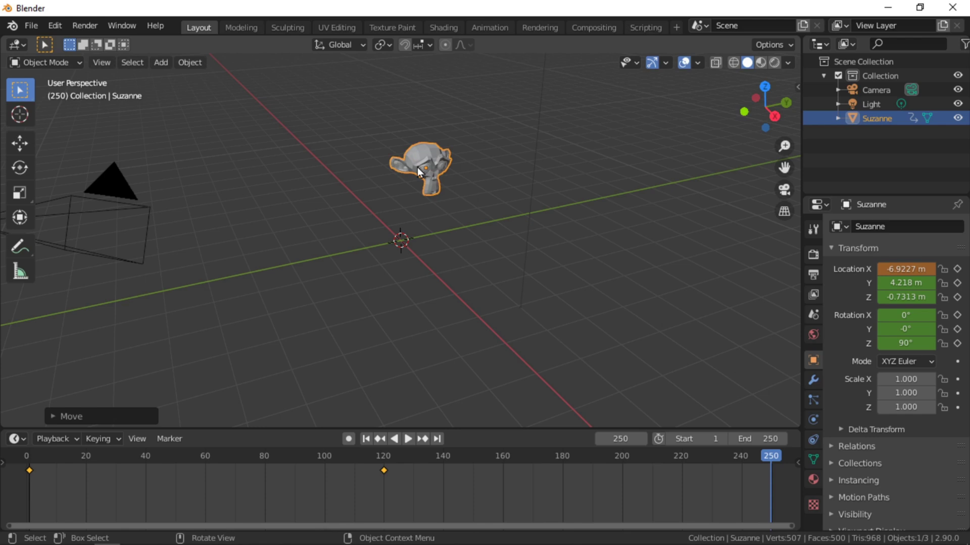
{"action": "key", "text": "r"}
{"action": "type", "text": "y"}
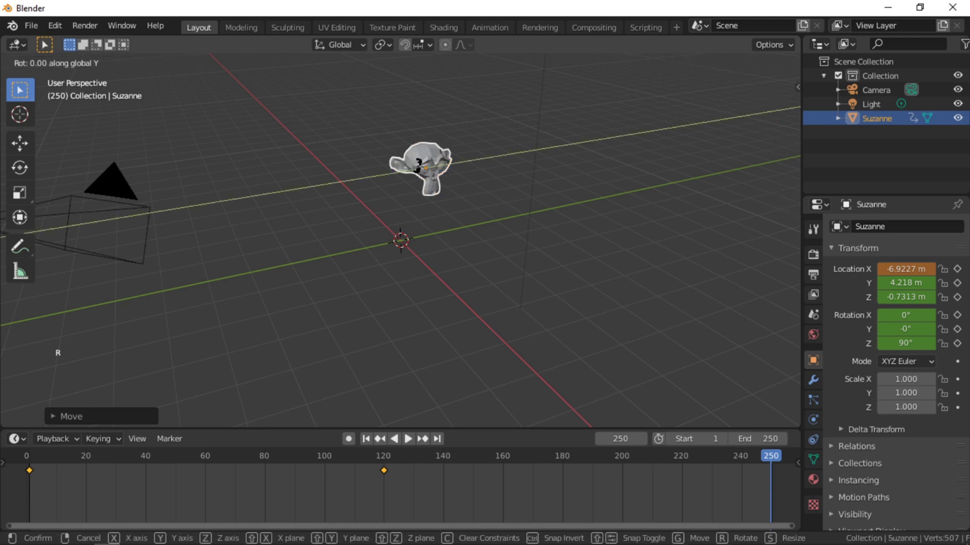
{"action": "type", "text": "x60"}
{"action": "key", "text": "Return"}
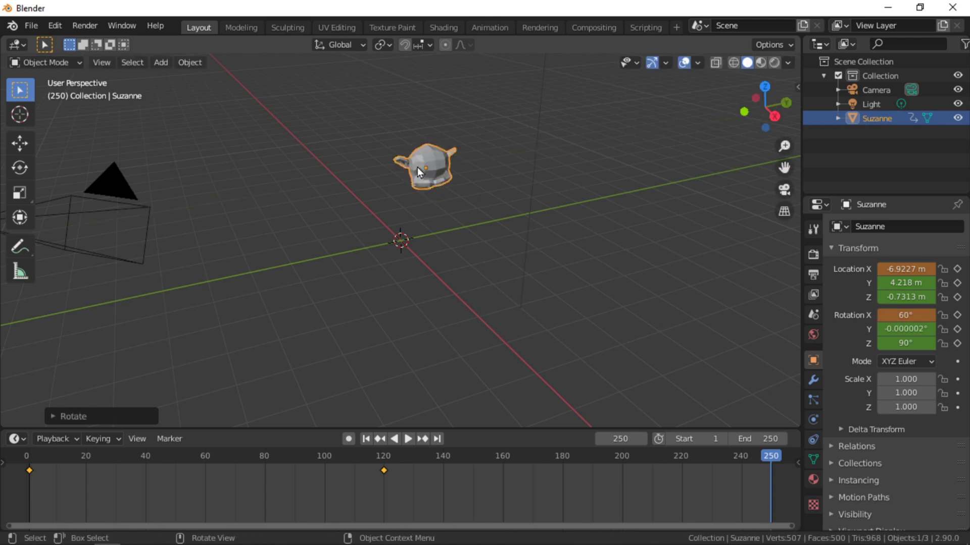
Insert a Location & Rotation keyframe at frame 250 and play the animation
{"action": "key", "text": "i"}
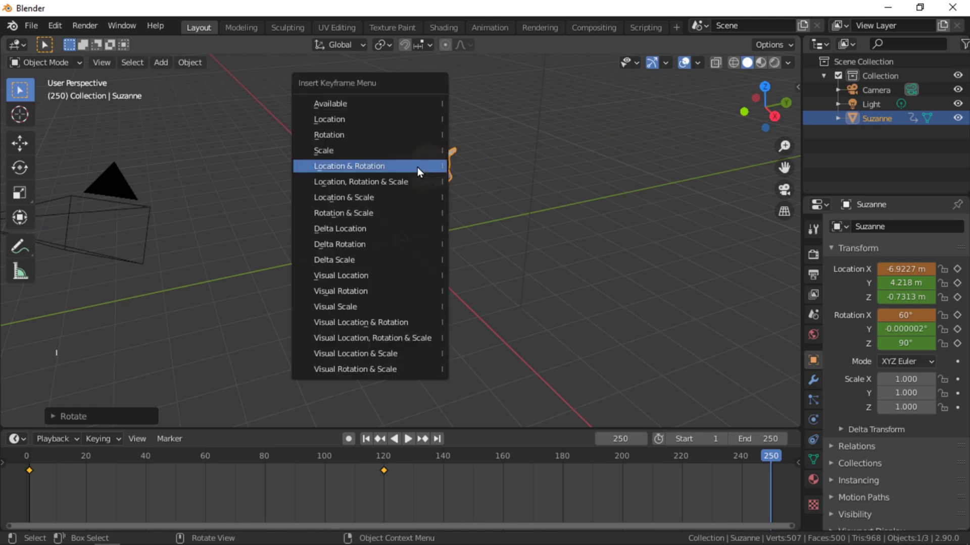
{"action": "left_click", "coordinate": [417, 166]}
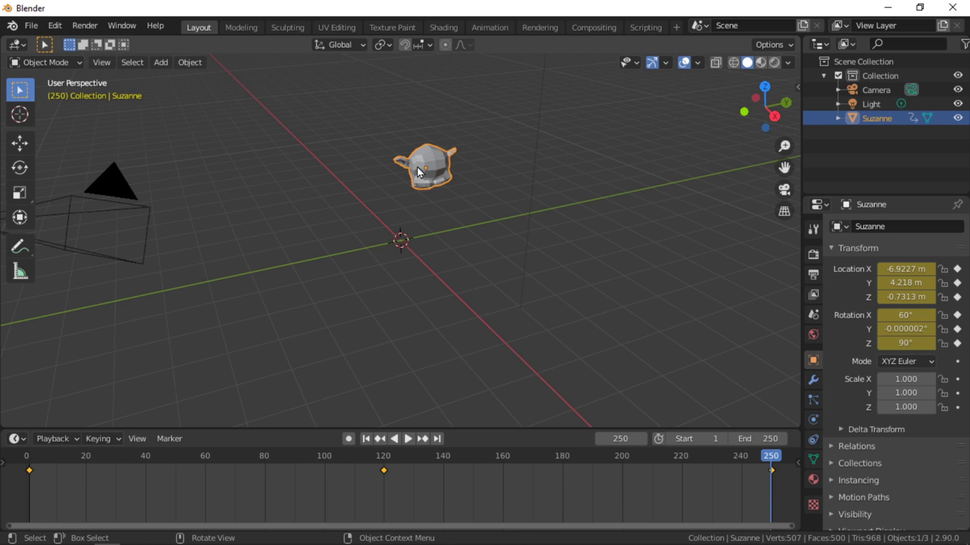
{"action": "key", "text": "space"}
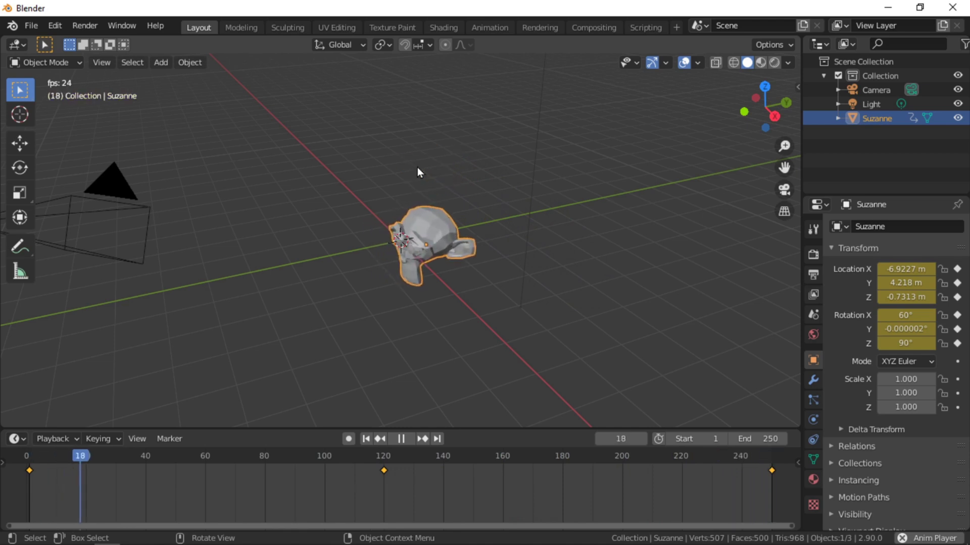
{"action": "key", "text": "space"}
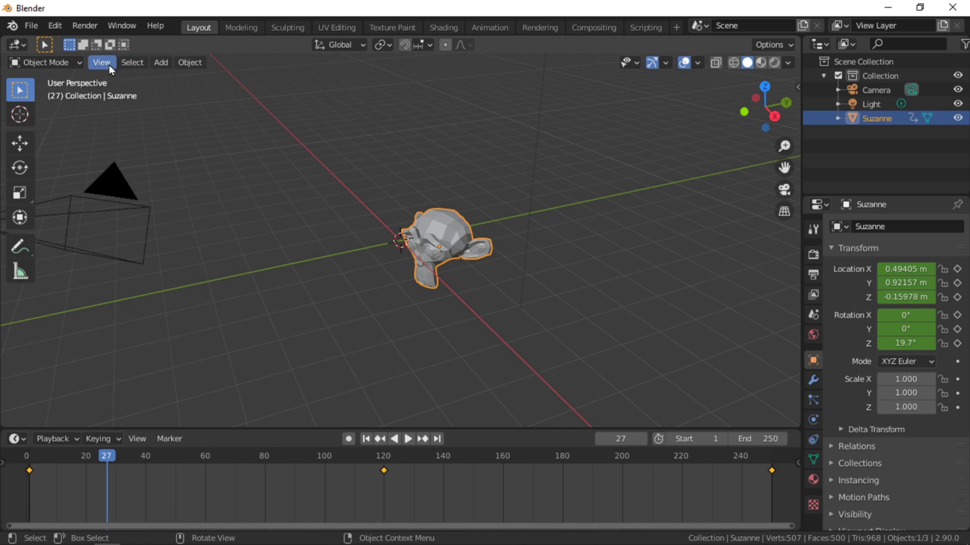
In Output Properties, set the render output folder to the Desktop instead of /tmp
{"action": "left_click", "coordinate": [814, 276]}
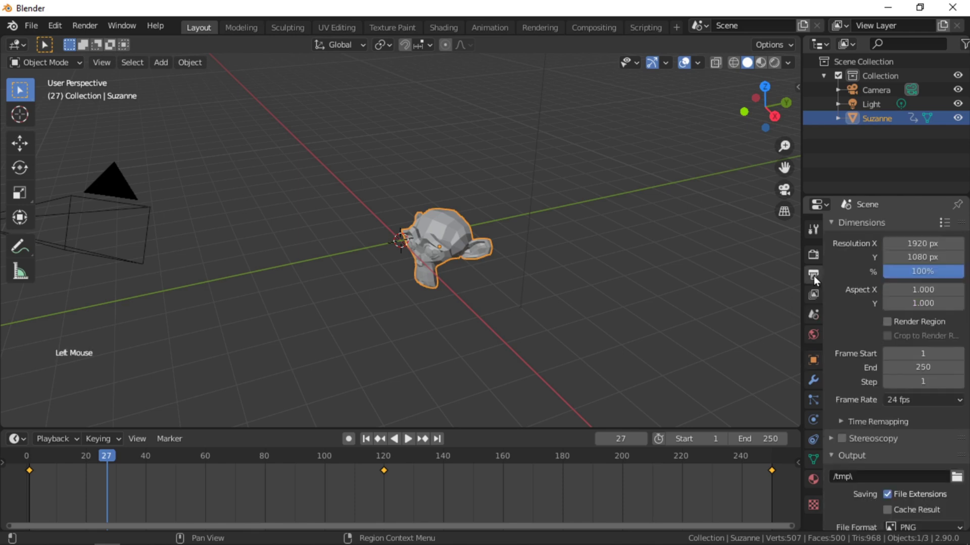
{"action": "left_click", "coordinate": [957, 476]}
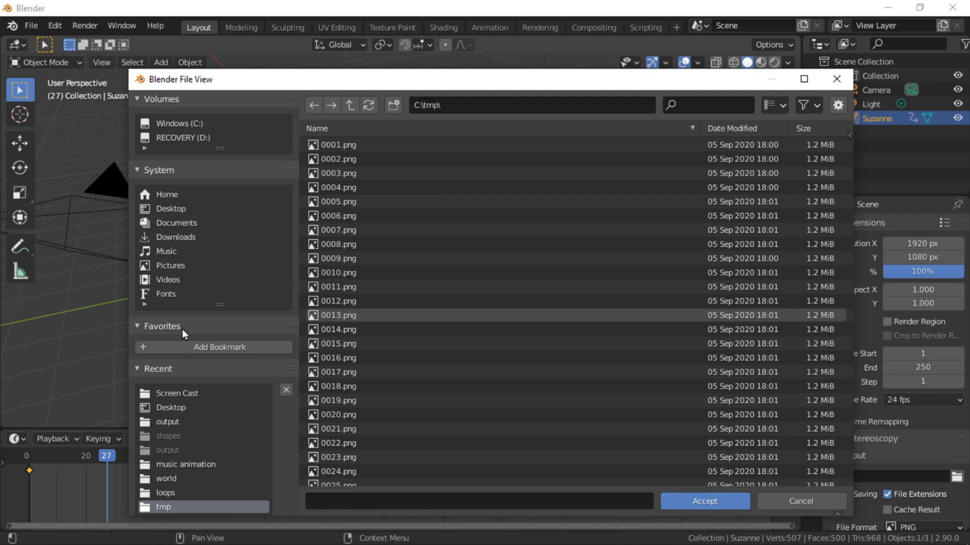
{"action": "left_click", "coordinate": [167, 412]}
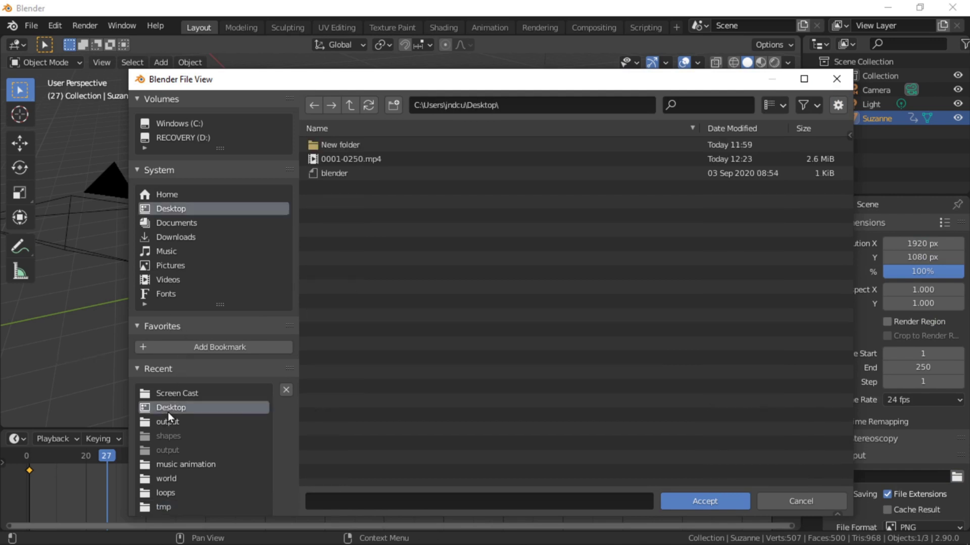
{"action": "left_click", "coordinate": [674, 502]}
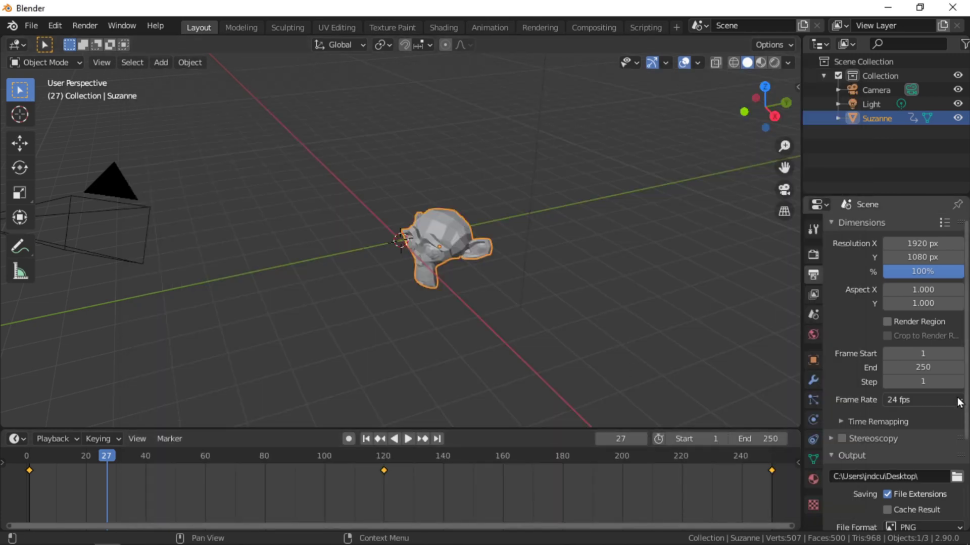
{"action": "scroll", "coordinate": [911, 367], "scroll_direction": "down", "scroll_amount": 2}
{"action": "scroll", "coordinate": [911, 368], "scroll_direction": "down", "scroll_amount": 2}
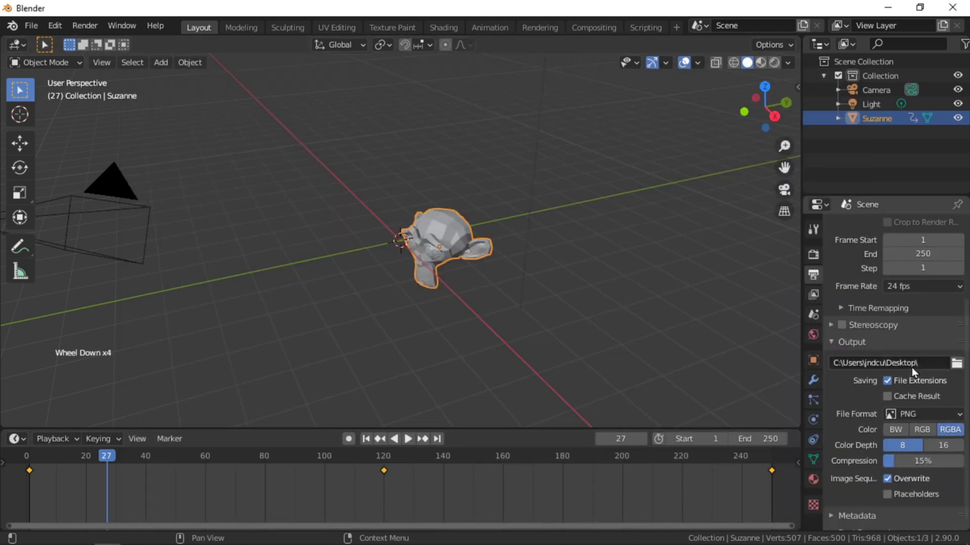
Set the output file format to FFmpeg video with an MPEG-4 container
{"action": "left_click", "coordinate": [927, 413]}
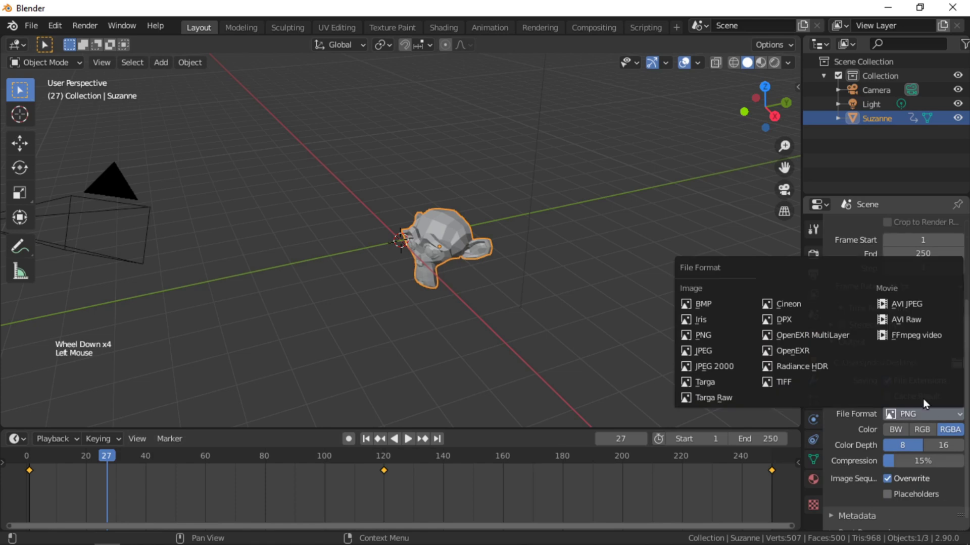
{"action": "left_click", "coordinate": [921, 334]}
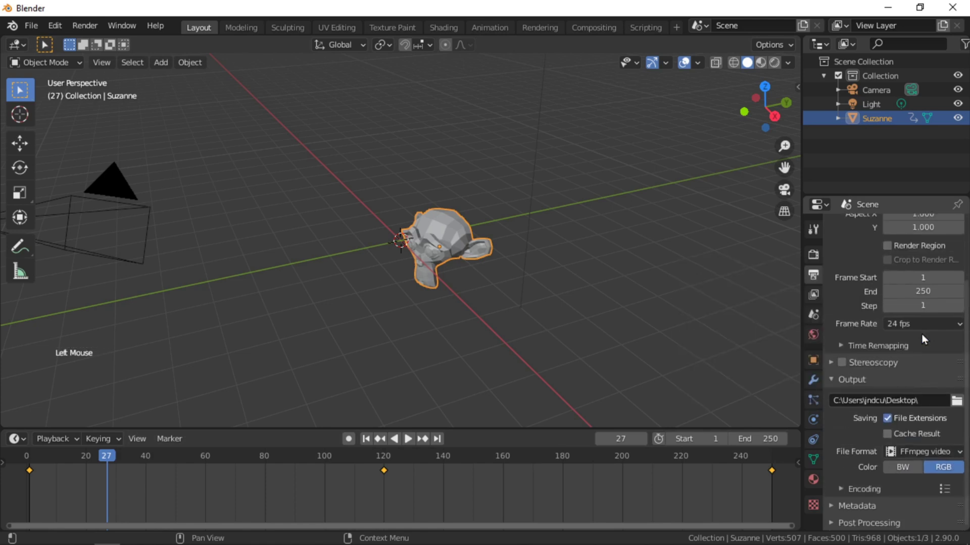
{"action": "scroll", "coordinate": [915, 437], "scroll_direction": "down", "scroll_amount": 2}
{"action": "left_click", "coordinate": [842, 486]}
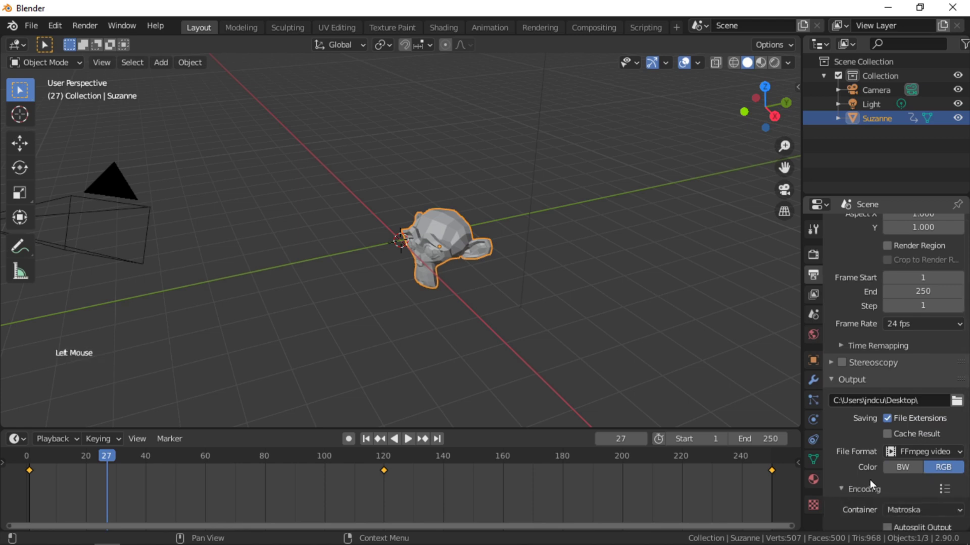
{"action": "left_click", "coordinate": [929, 508]}
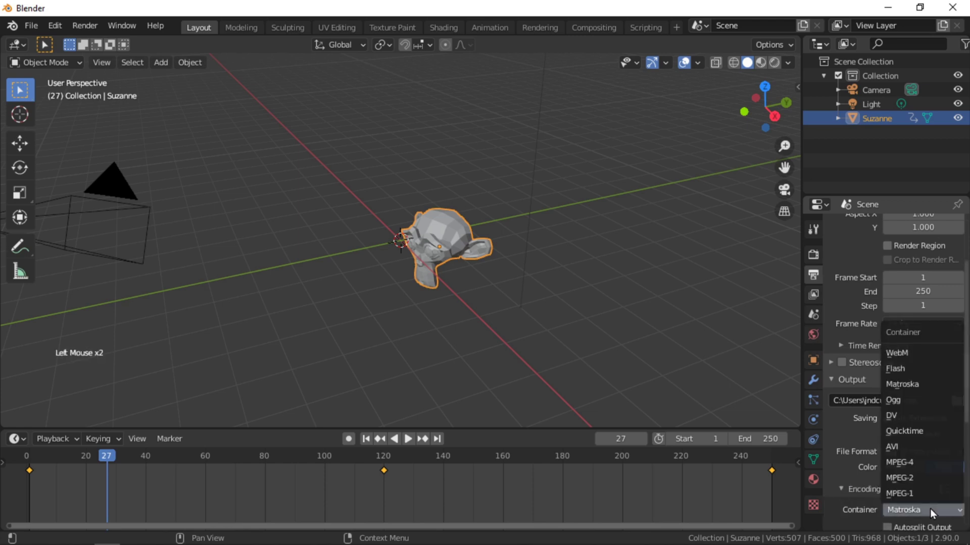
{"action": "left_click", "coordinate": [926, 466]}
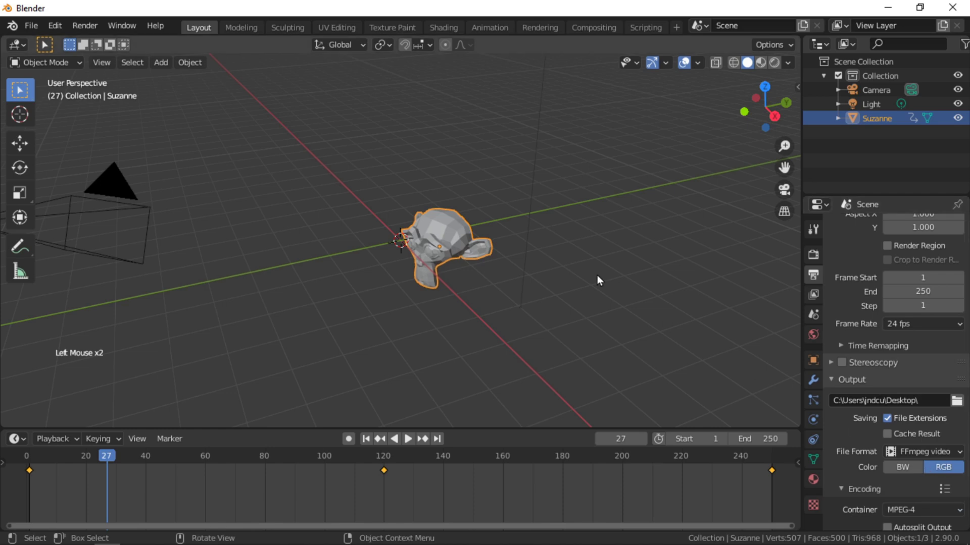
{"action": "left_click", "coordinate": [103, 63]}
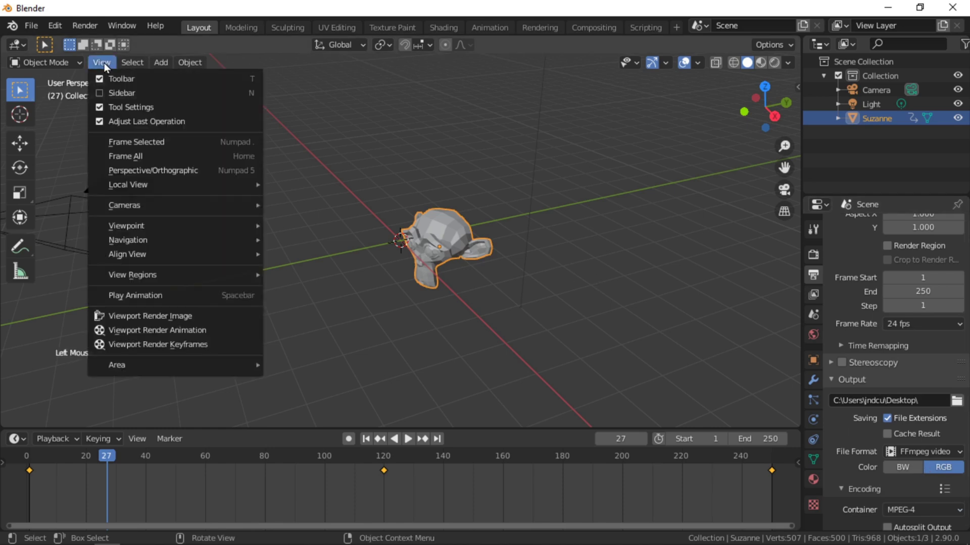
Run Viewport Render Animation, then open the rendered 0001-0250.mp4 from the desktop
{"action": "left_click", "coordinate": [222, 331]}
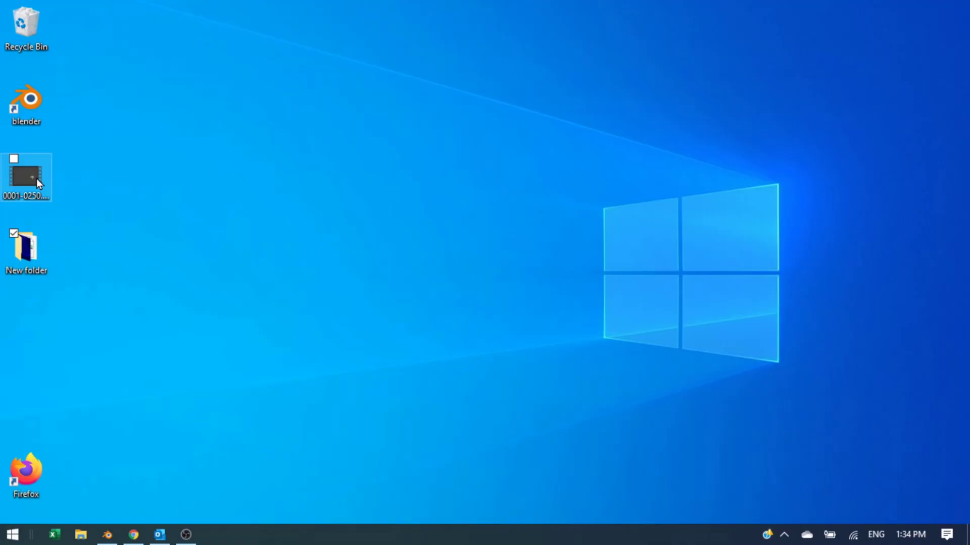
{"action": "double_click", "coordinate": [37, 179]}
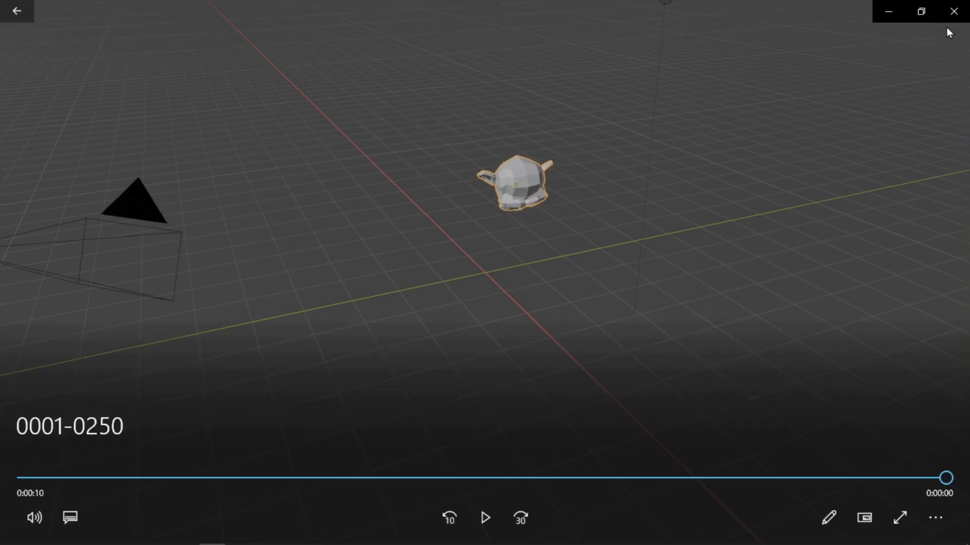
Close the Movies & TV player after playback and switch back to Blender
{"action": "left_click", "coordinate": [953, 11]}
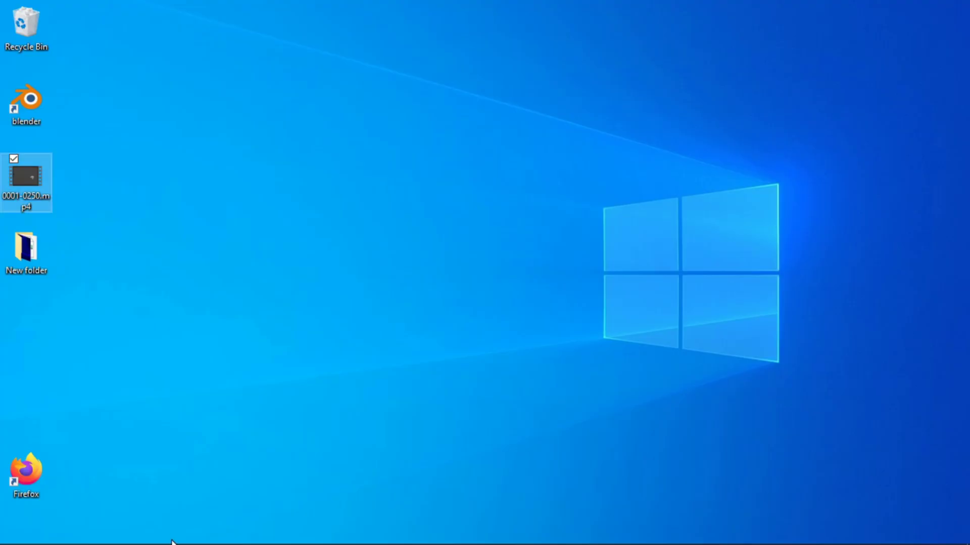
{"action": "left_click", "coordinate": [107, 534]}
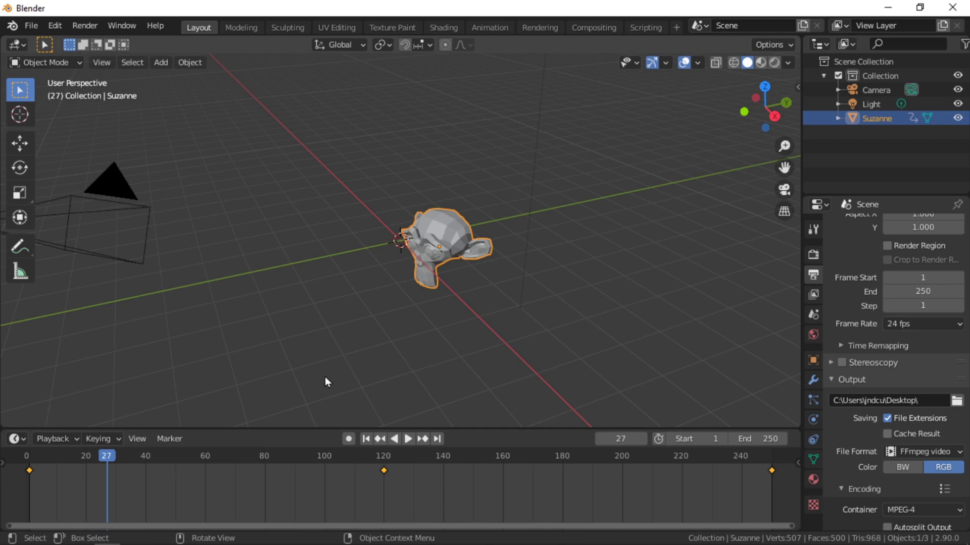
Render only the keyframed frames of the Suzanne animation with Viewport Render Keyframes
{"action": "left_click", "coordinate": [108, 66]}
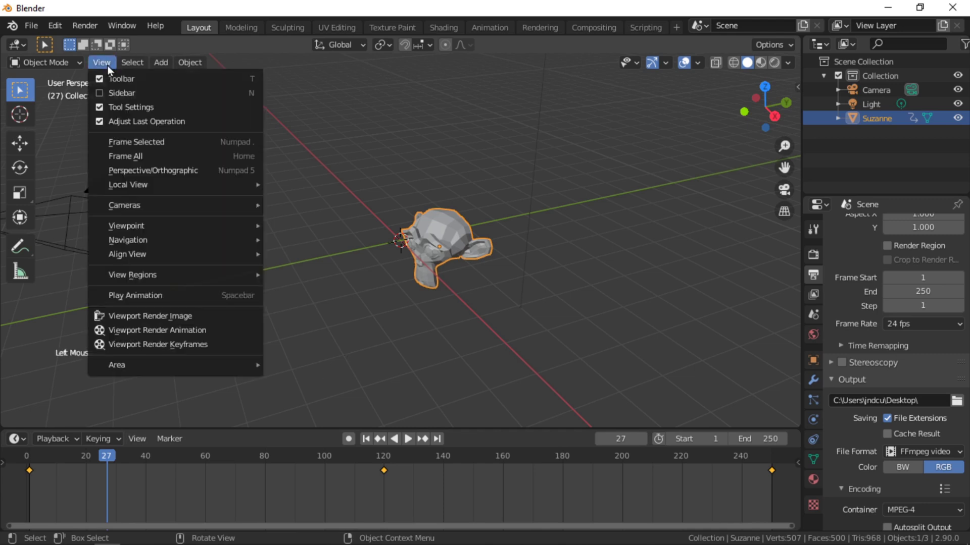
{"action": "left_click", "coordinate": [167, 346]}
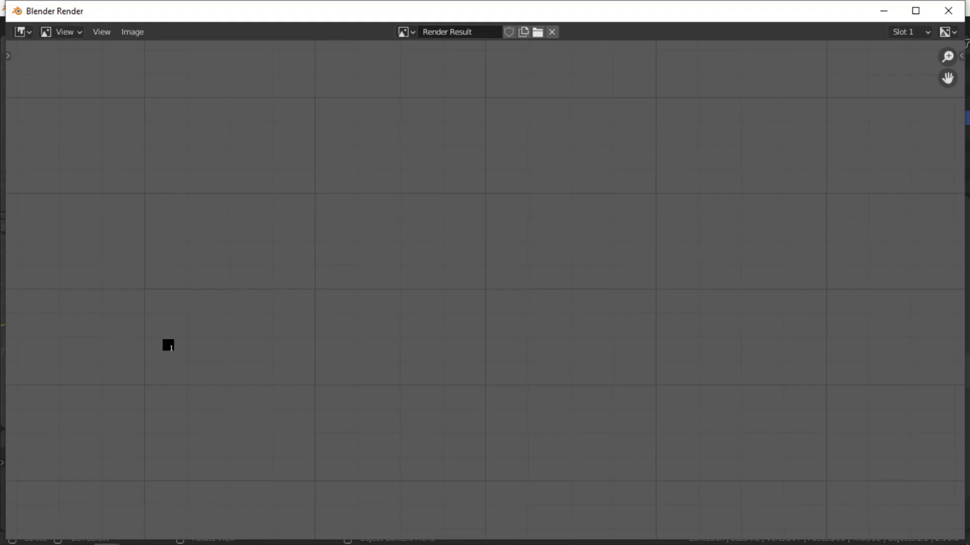